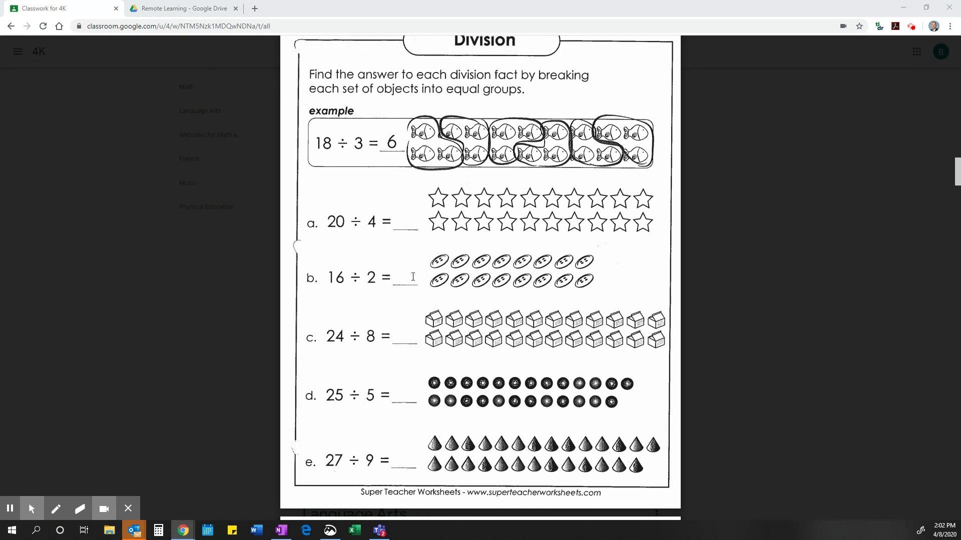
Step: Take a new Snip & Sketch capture of the full Division worksheet page and copy it
scroll(430, 288, up, 6)
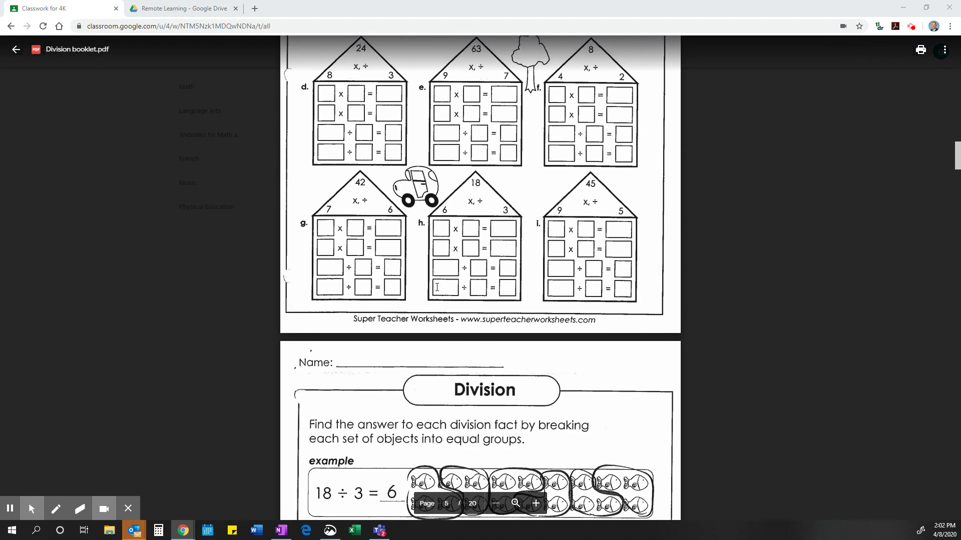
scroll(438, 286, down, 10)
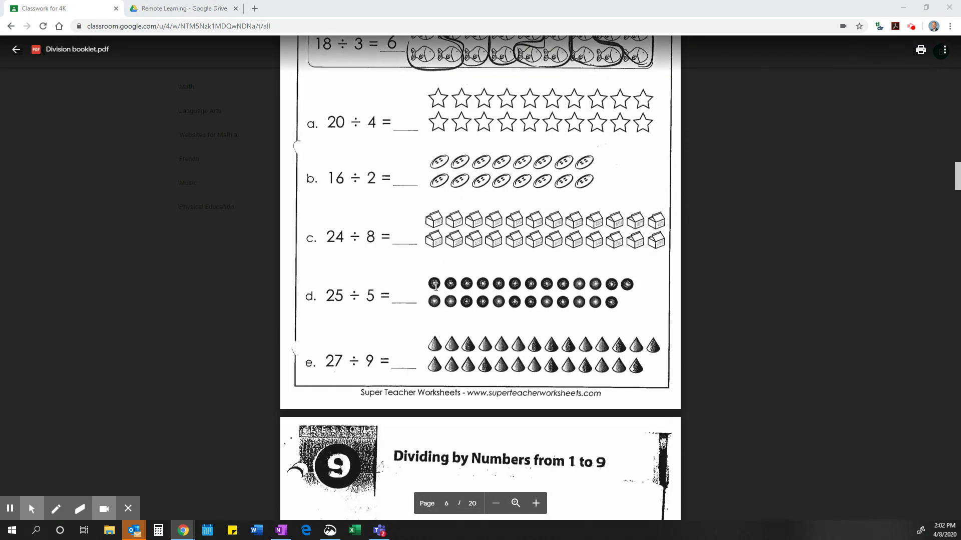
scroll(436, 287, up, 5)
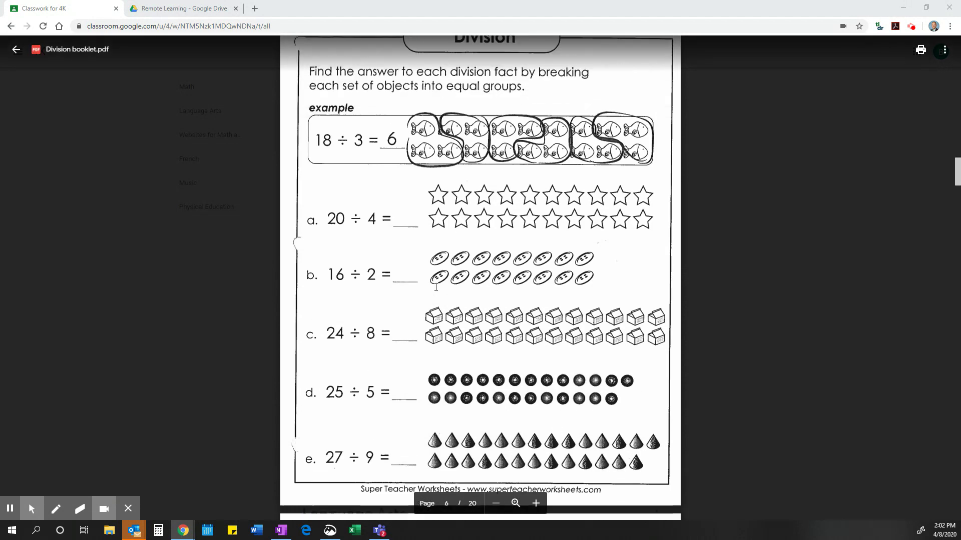
scroll(435, 287, down, 1)
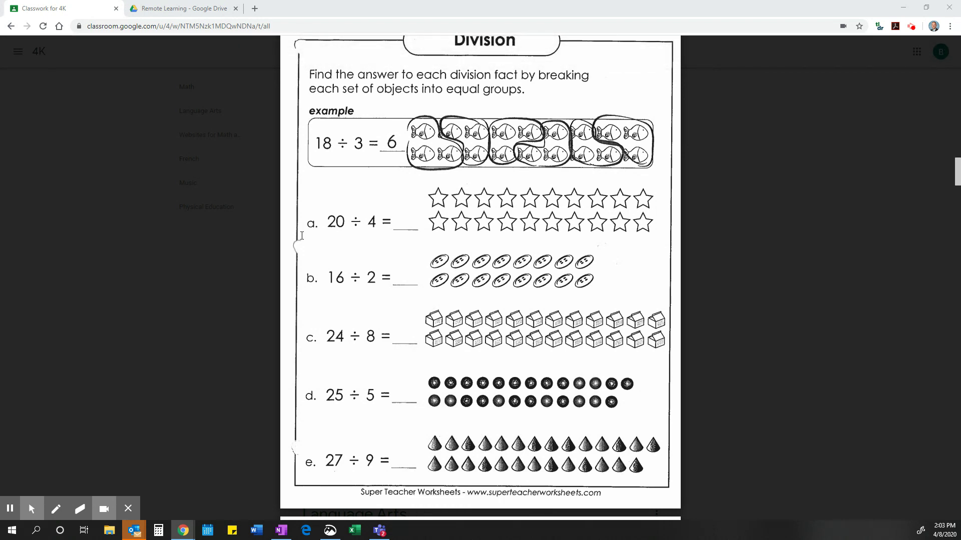
click(330, 531)
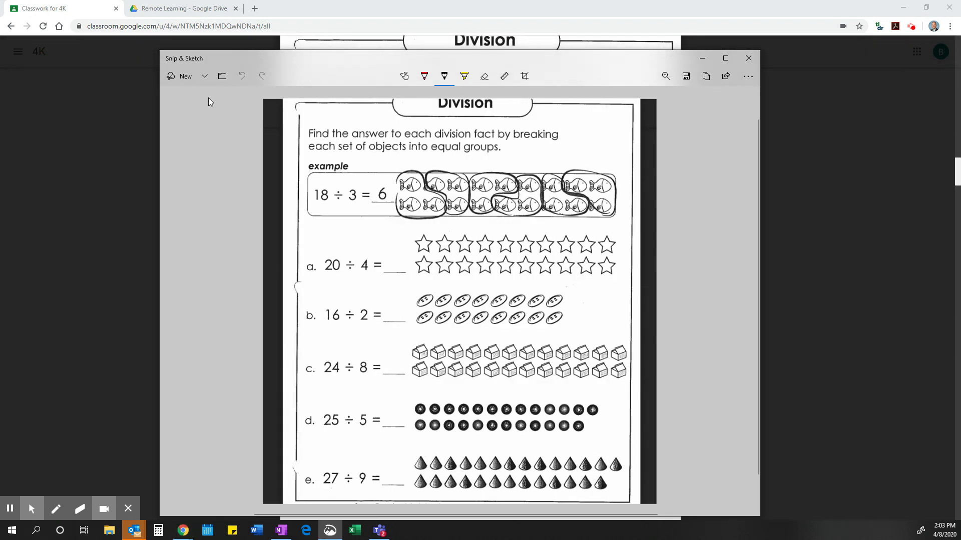
click(181, 76)
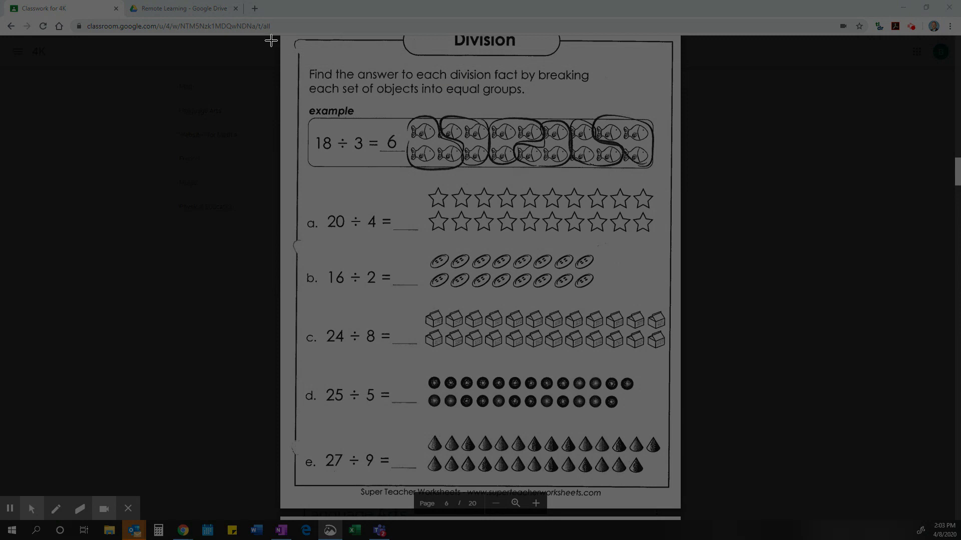
mouse_move(271, 40)
mouse_down()
mouse_move(537, 81)
mouse_move(685, 407)
mouse_move(709, 523)
mouse_move(703, 488)
mouse_up()
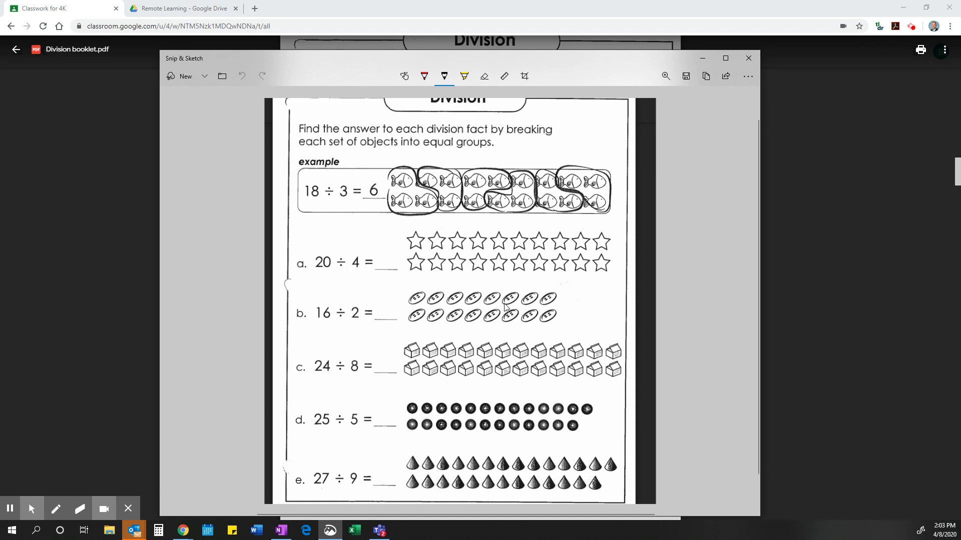
click(705, 78)
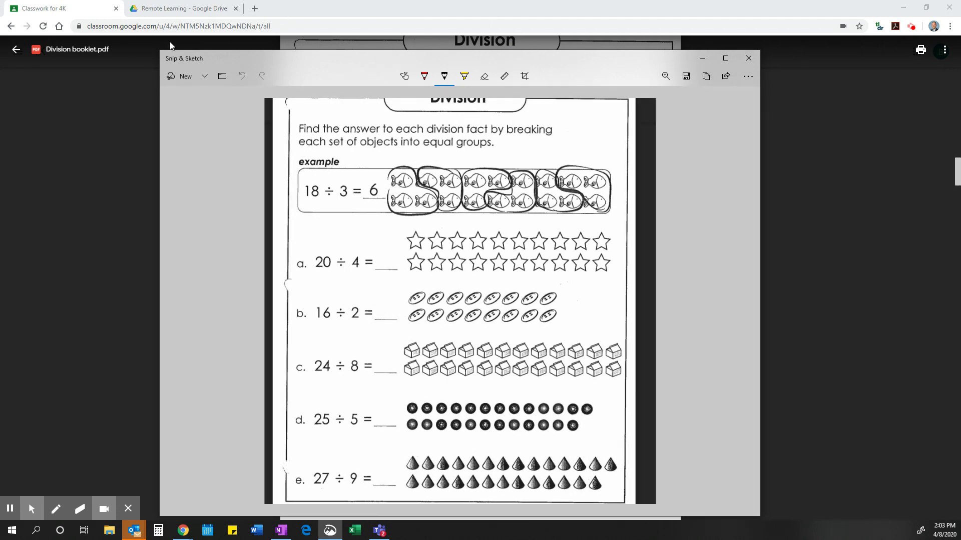
Step: In the Remote Learning Drive folder, create a new Google Drawings file via New > More
click(147, 9)
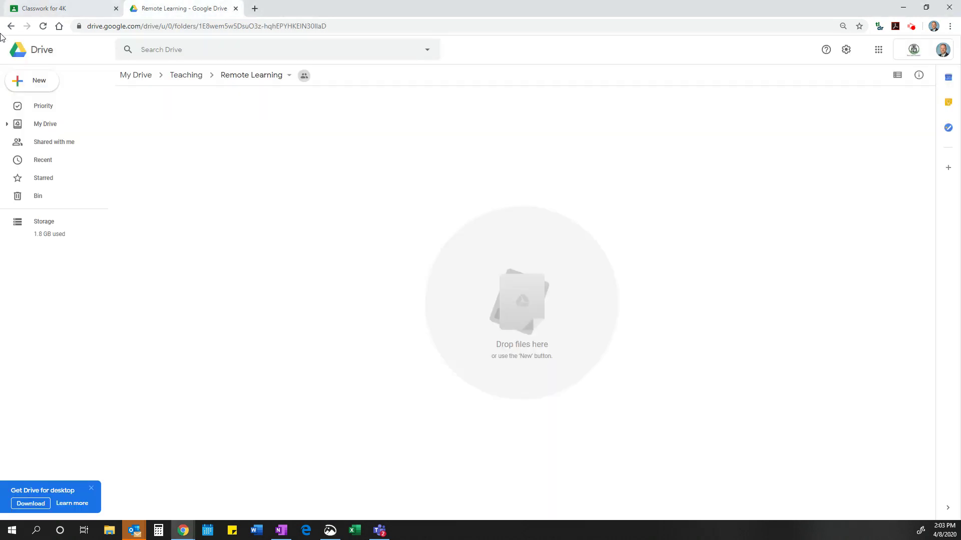
click(55, 86)
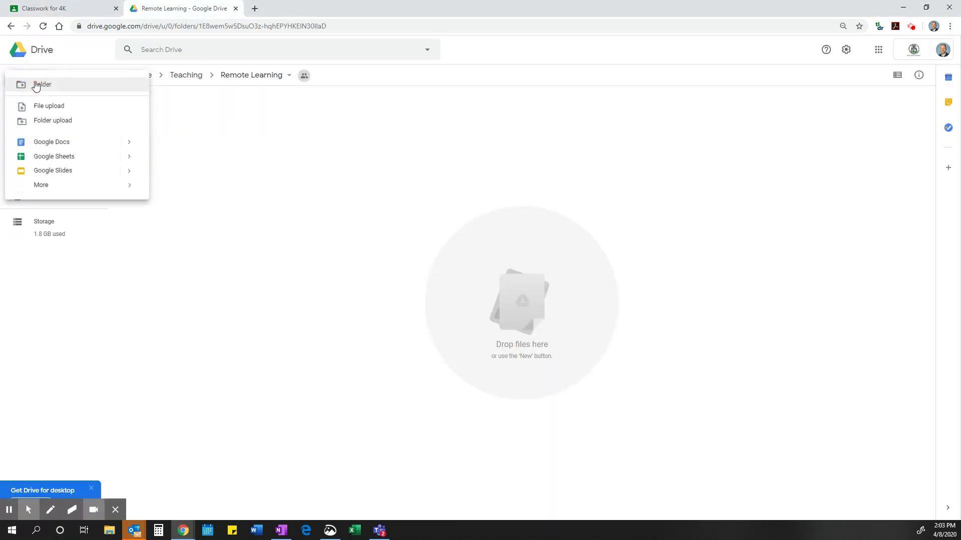
mouse_move(53, 185)
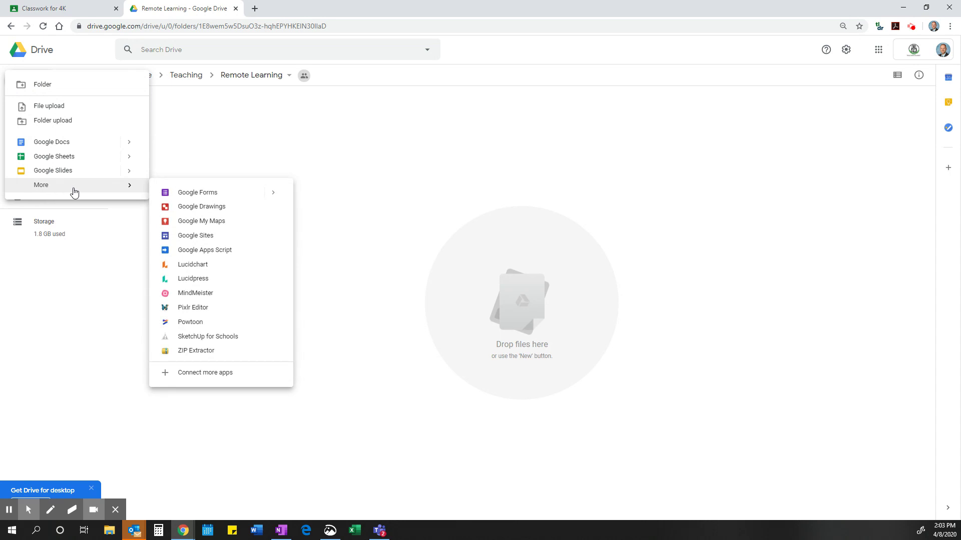
click(211, 207)
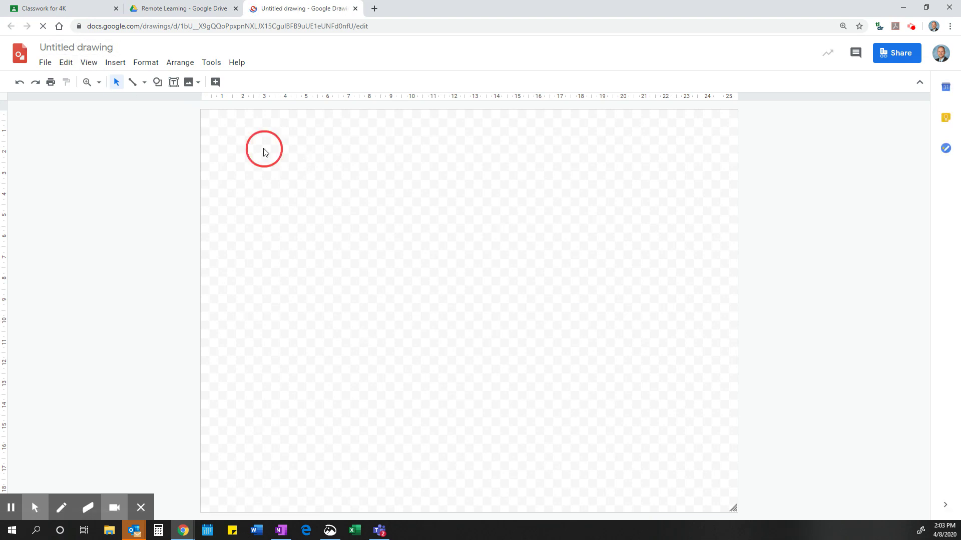
Step: Paste the copied worksheet snip onto the blank drawing canvas
right_click(287, 205)
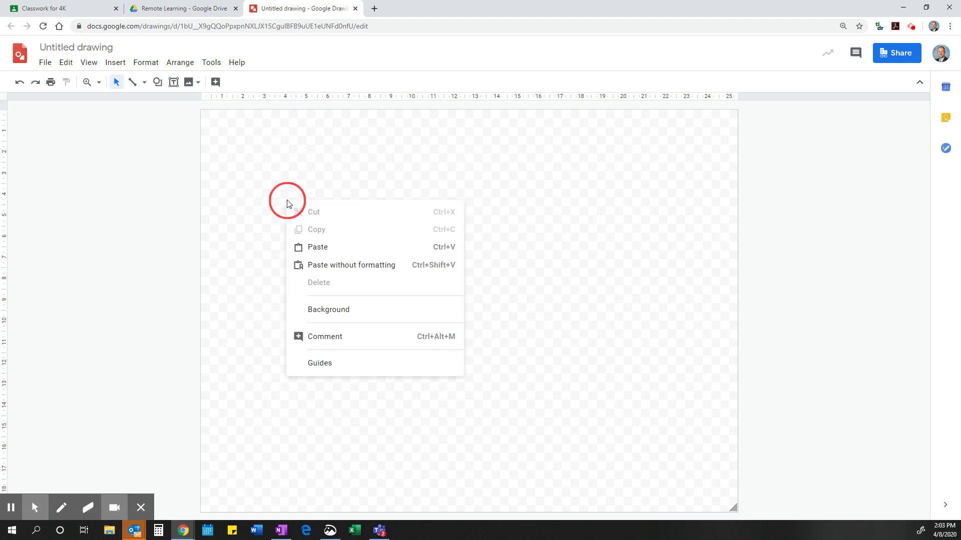
click(323, 247)
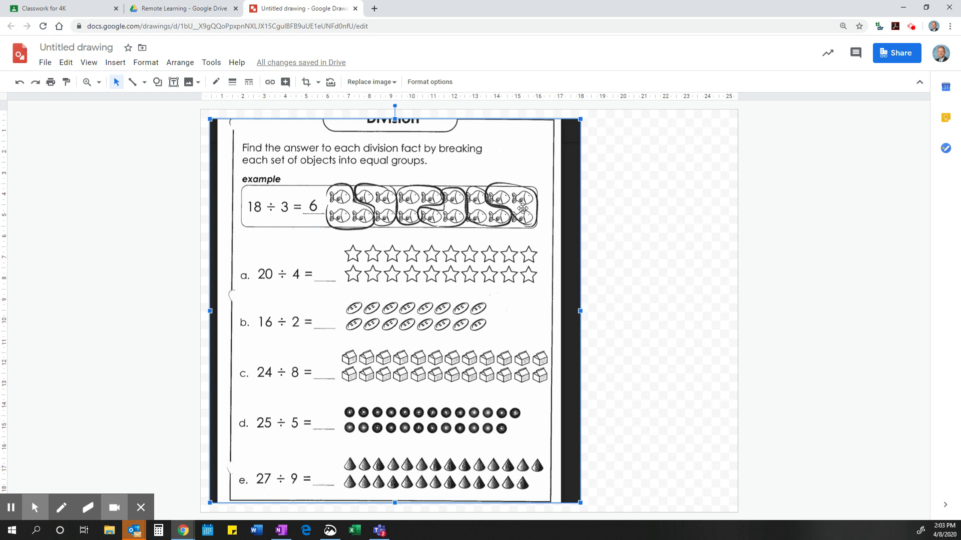
Step: With the Scribble line tool, loop problem a's stars in fours and write 5 after 20 ÷ 4 =
click(216, 83)
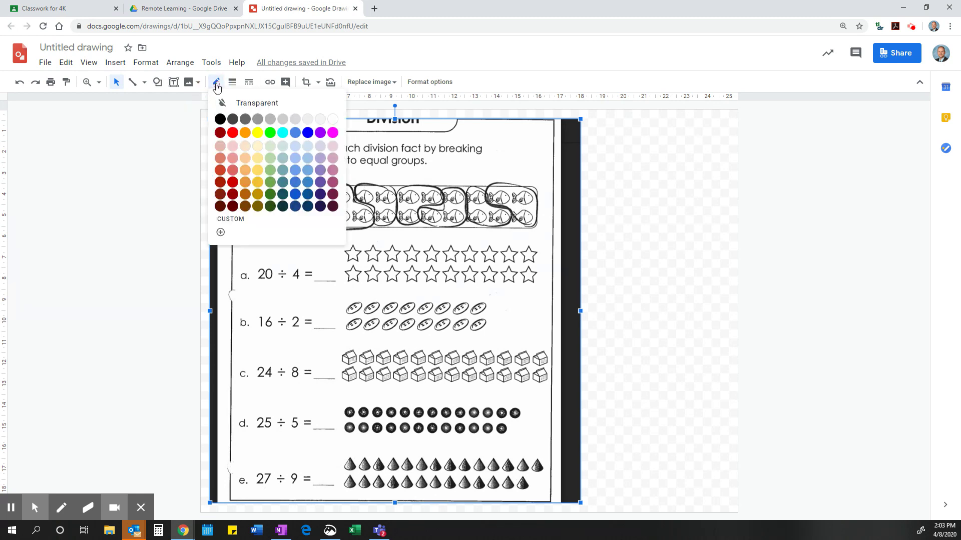
click(216, 84)
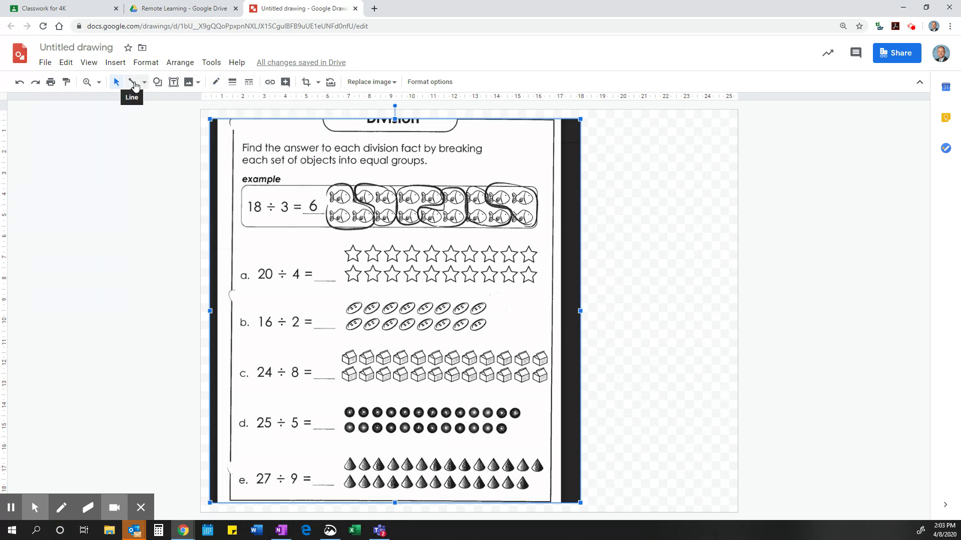
click(144, 82)
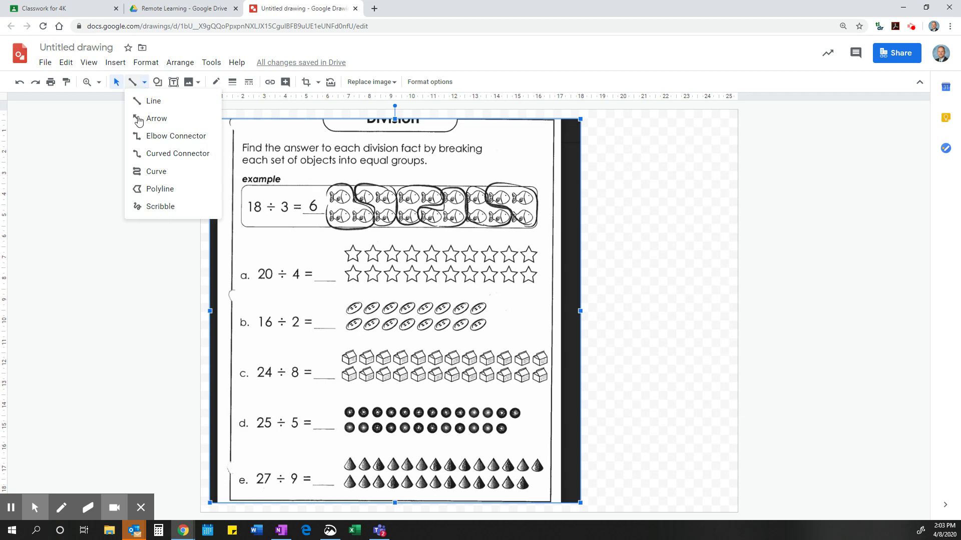
click(160, 206)
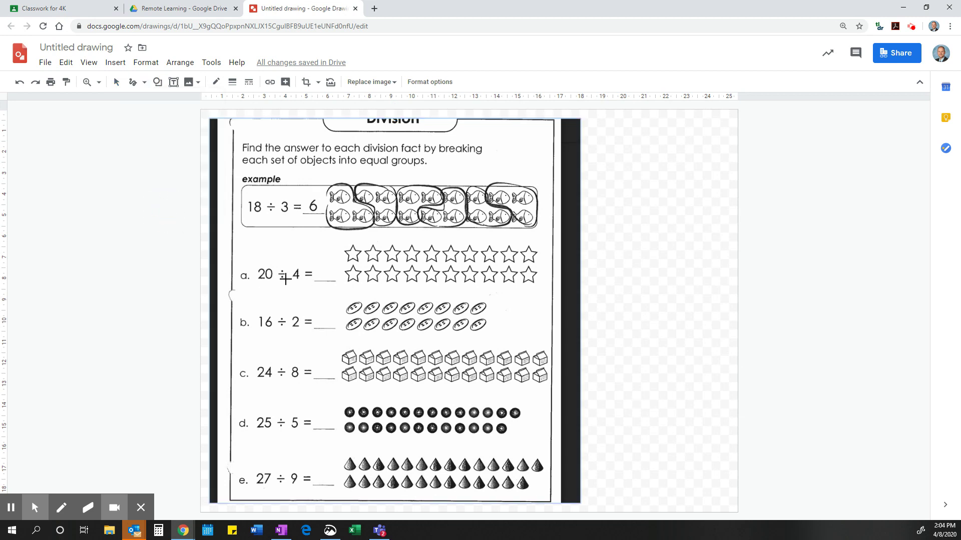
mouse_move(375, 242)
mouse_down()
mouse_move(348, 240)
mouse_move(346, 275)
mouse_move(358, 285)
mouse_move(374, 282)
mouse_move(374, 246)
mouse_move(404, 241)
mouse_move(387, 253)
mouse_move(400, 284)
mouse_move(424, 273)
mouse_move(422, 255)
mouse_move(408, 247)
mouse_move(437, 247)
mouse_move(422, 266)
mouse_move(428, 280)
mouse_move(445, 272)
mouse_move(446, 248)
mouse_move(475, 246)
mouse_move(458, 265)
mouse_move(472, 283)
mouse_move(501, 276)
mouse_move(475, 245)
mouse_up()
mouse_move(535, 245)
mouse_down()
mouse_move(507, 254)
mouse_move(506, 269)
mouse_move(532, 276)
mouse_move(533, 246)
mouse_up()
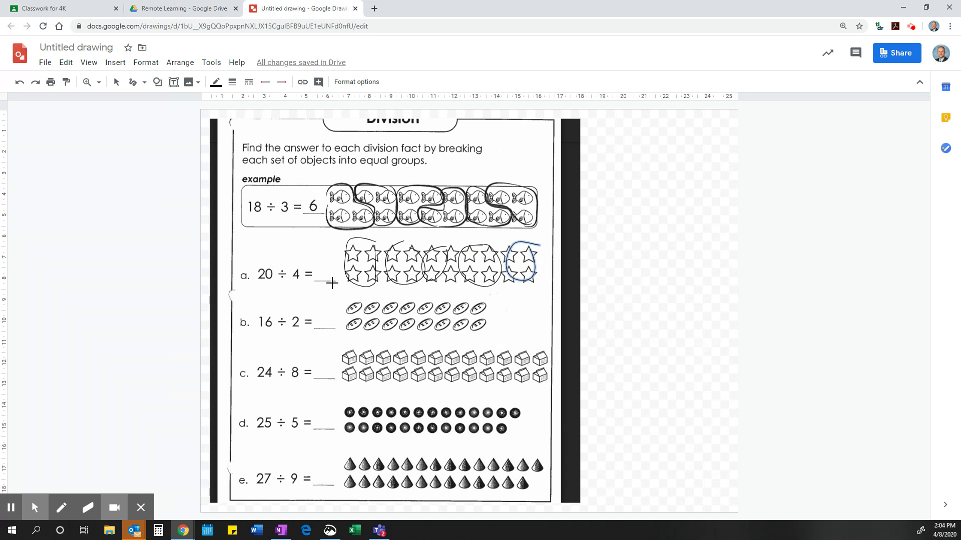
mouse_move(330, 256)
mouse_down()
mouse_move(314, 259)
mouse_move(338, 278)
mouse_move(316, 280)
mouse_up()
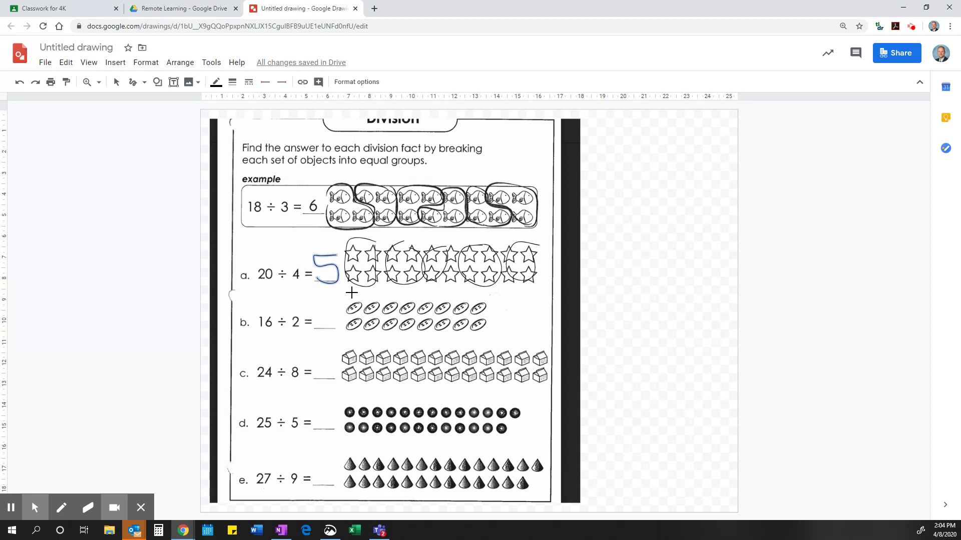
Step: Scribble loops around the pairs of row b buttons and add a text box reading 8 beside 16 ÷ 2 =
mouse_move(351, 293)
mouse_down()
mouse_move(346, 331)
mouse_move(358, 325)
mouse_move(355, 298)
mouse_move(366, 330)
mouse_move(373, 299)
mouse_move(386, 338)
mouse_move(386, 301)
mouse_move(411, 299)
mouse_move(399, 317)
mouse_move(404, 332)
mouse_move(406, 300)
mouse_up()
mouse_move(430, 299)
mouse_down()
mouse_move(420, 322)
mouse_move(429, 287)
mouse_move(449, 328)
mouse_move(445, 299)
mouse_move(471, 324)
mouse_move(466, 298)
mouse_move(471, 332)
mouse_move(481, 298)
mouse_up()
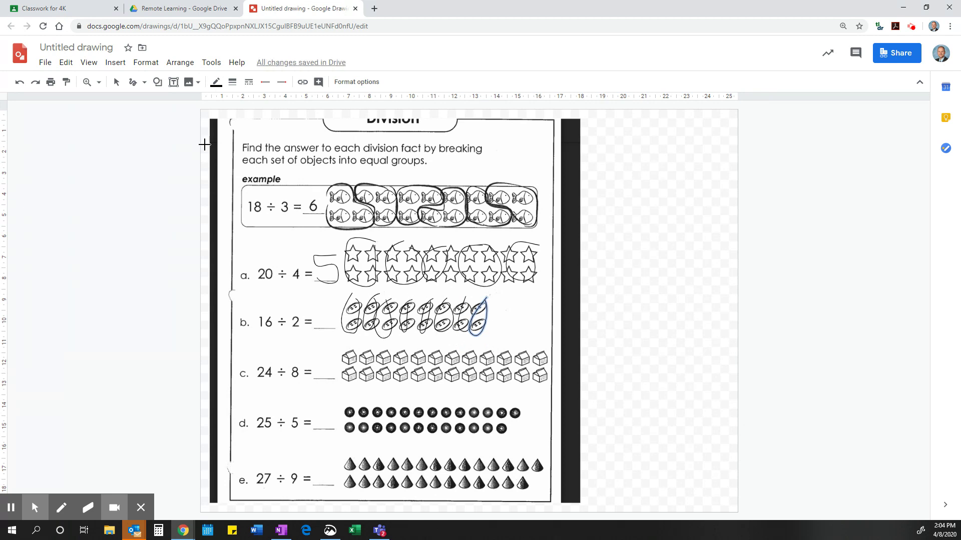
click(173, 82)
drag(312, 302, 338, 329)
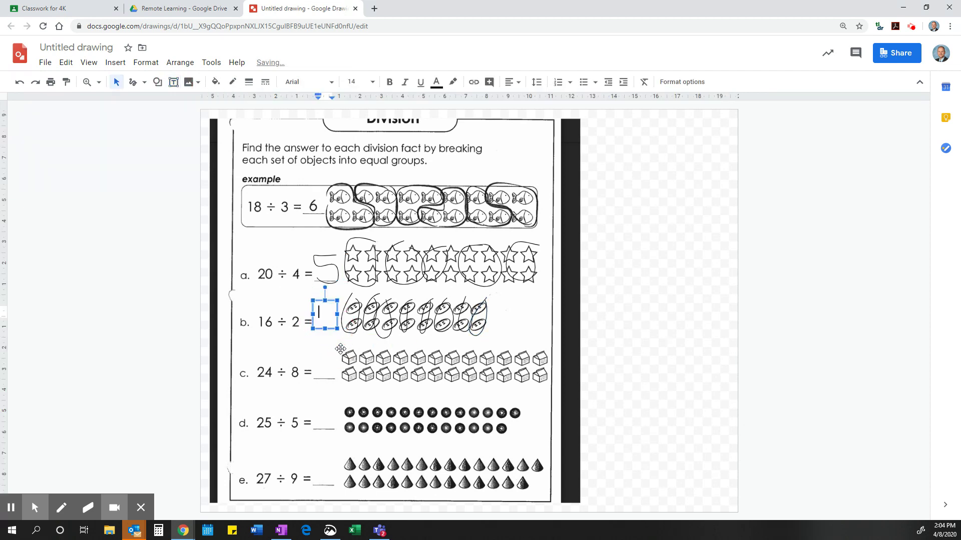
text(8)
click(285, 362)
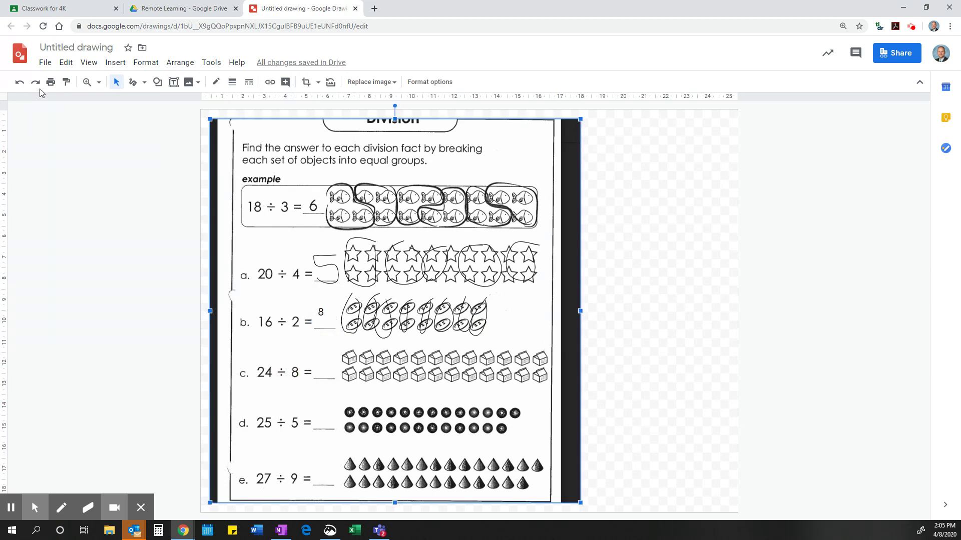
click(68, 49)
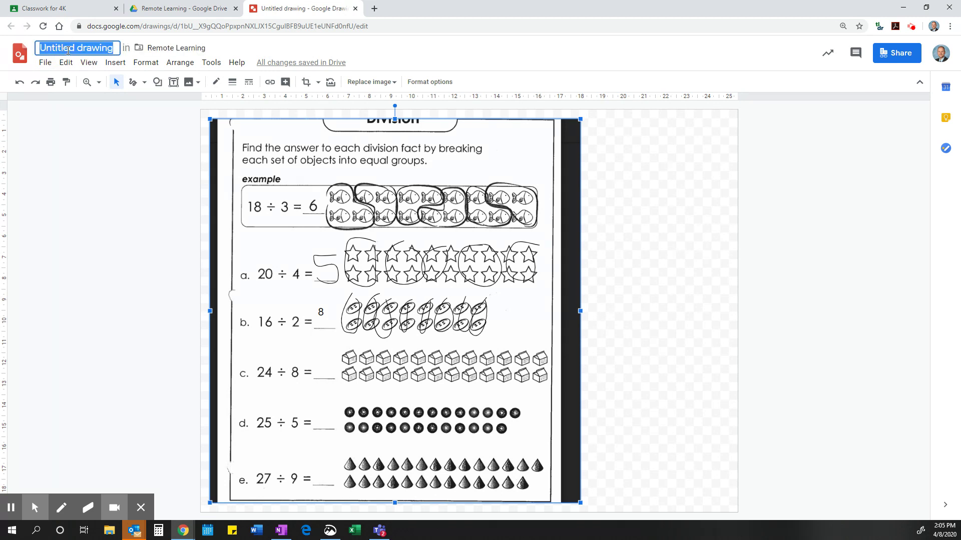
Step: Title the drawing with the student's first name plus 'division' and download it as JPEG (.jpg)
text(James)
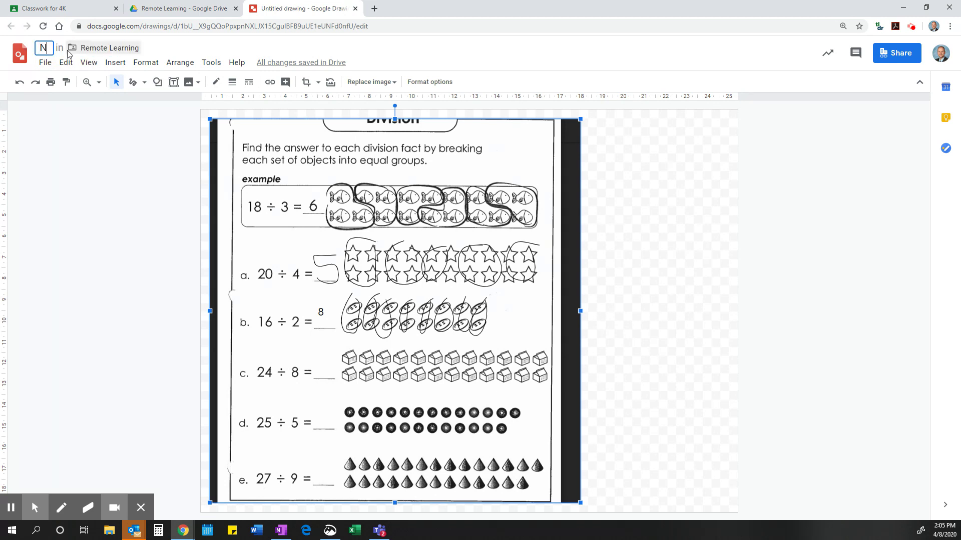
text( division)
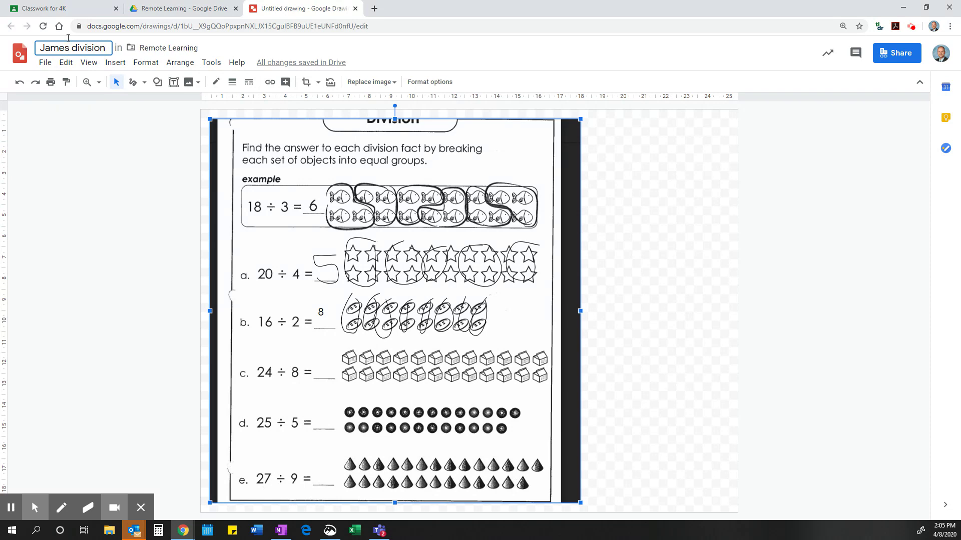
click(255, 162)
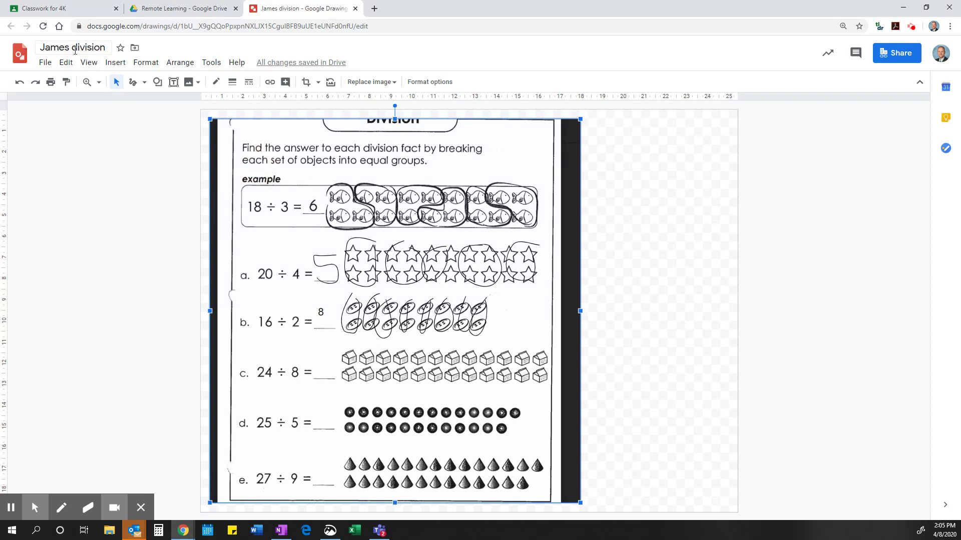
click(46, 63)
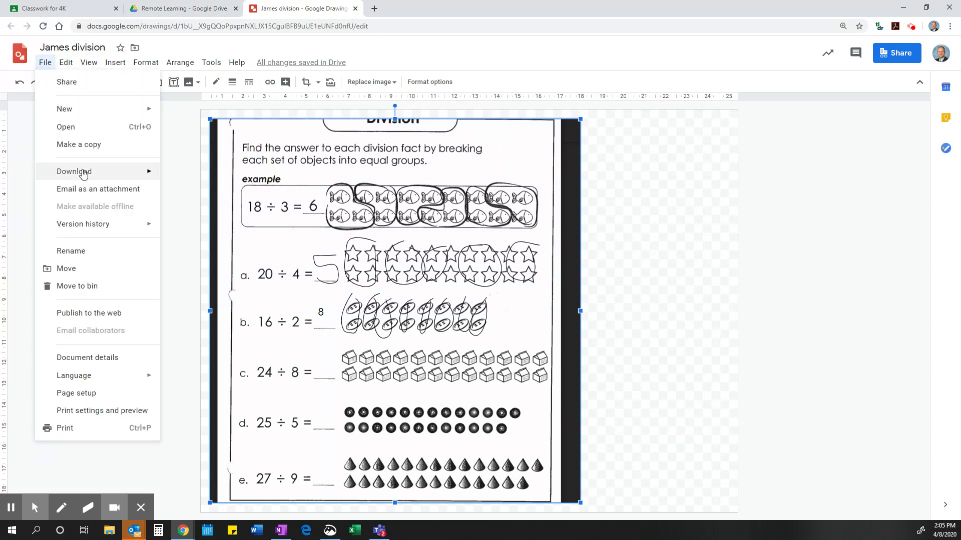
mouse_move(85, 172)
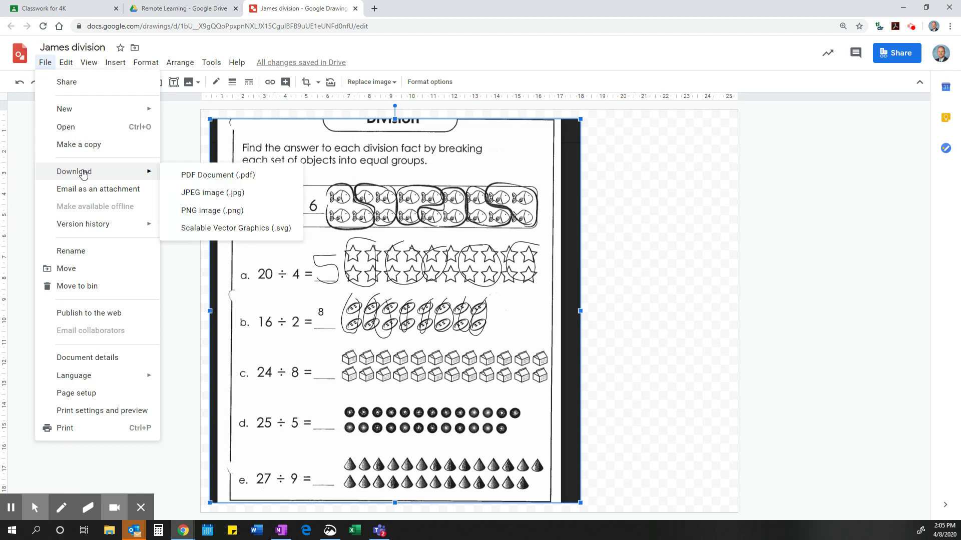
click(216, 196)
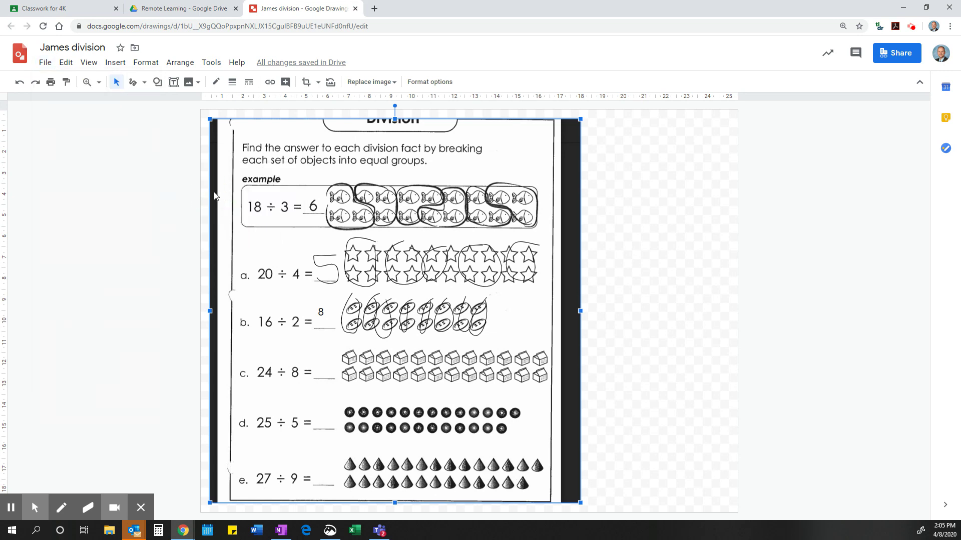